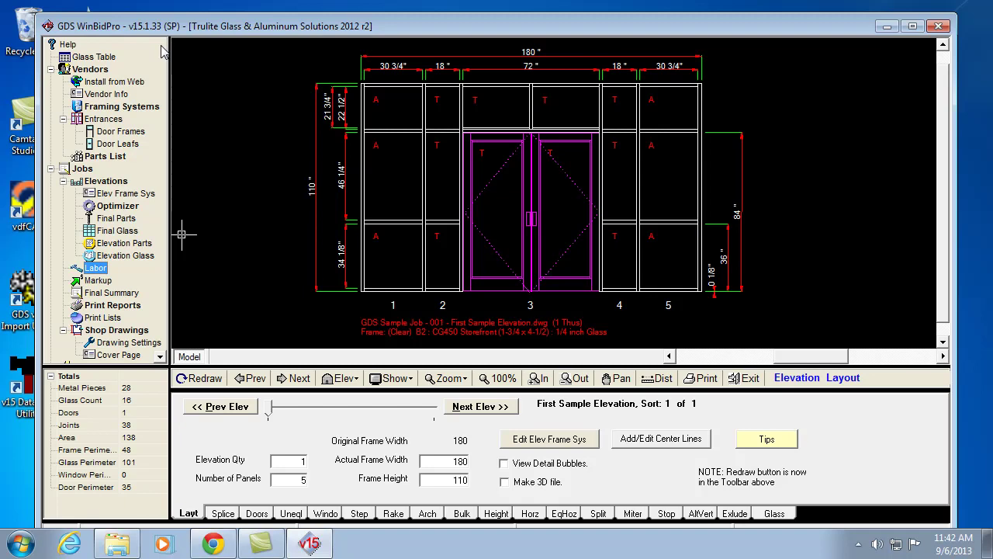
Step: Open the Glass Table and view the glass type choices for the first Acid Etch Annealed entry
click(93, 58)
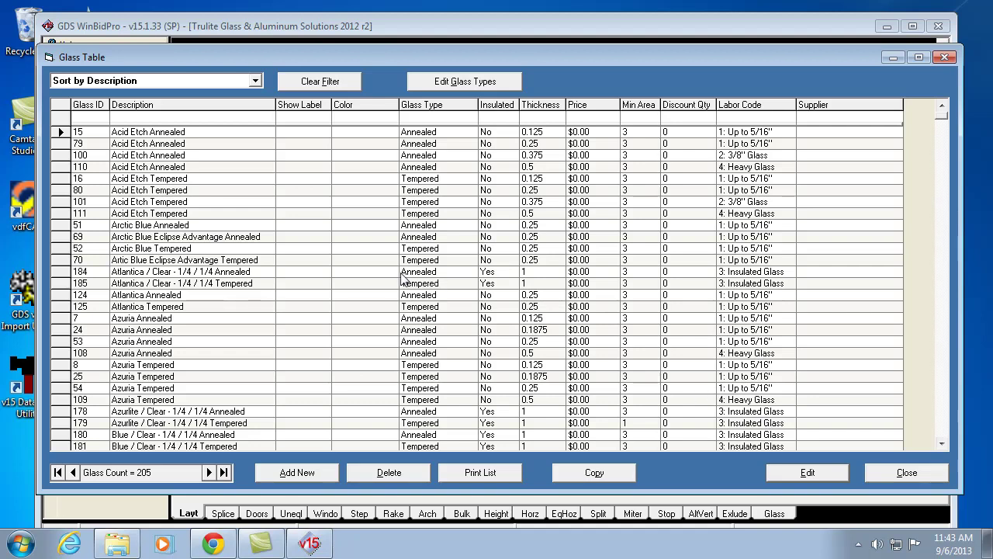
click(429, 134)
click(471, 133)
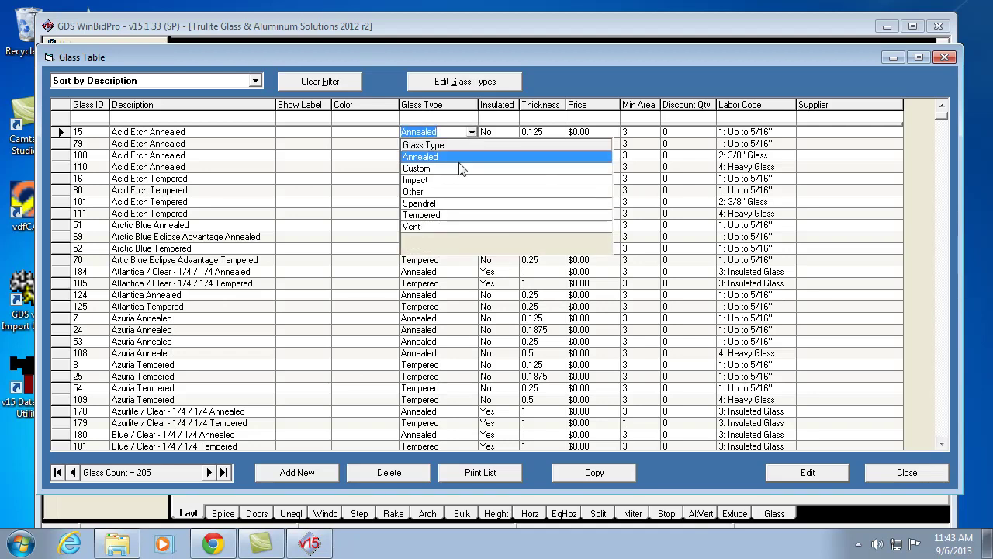
click(376, 249)
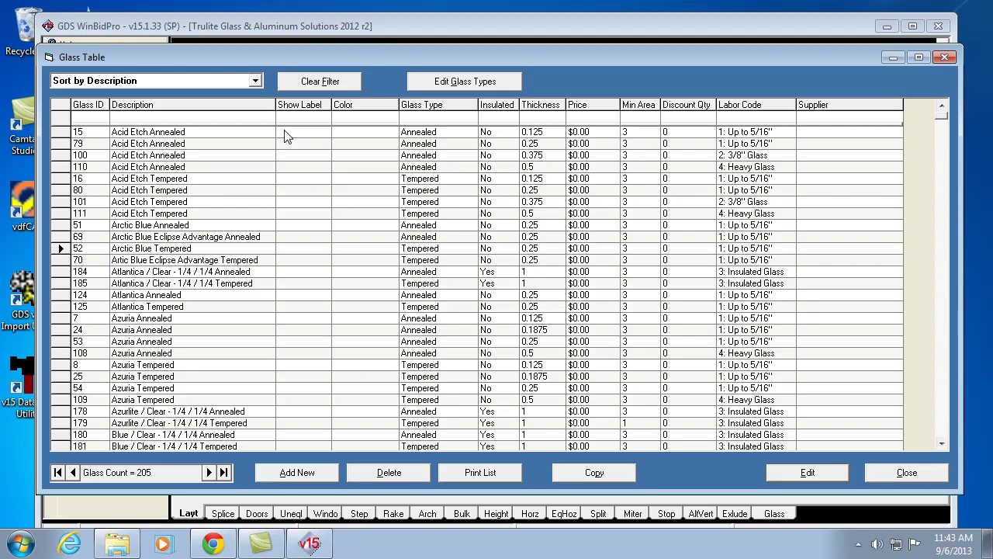
Step: Sort the glass list by Glass ID
click(252, 81)
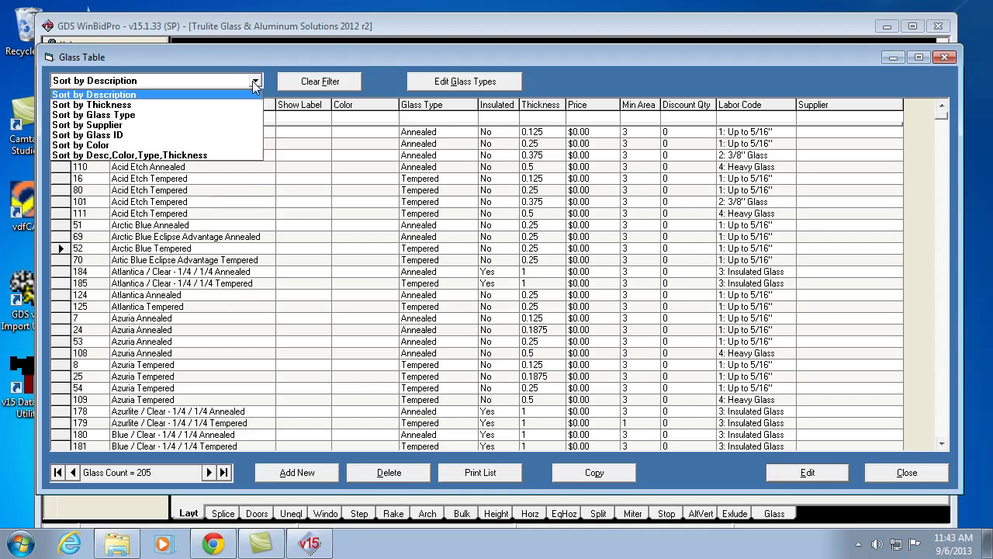
click(120, 135)
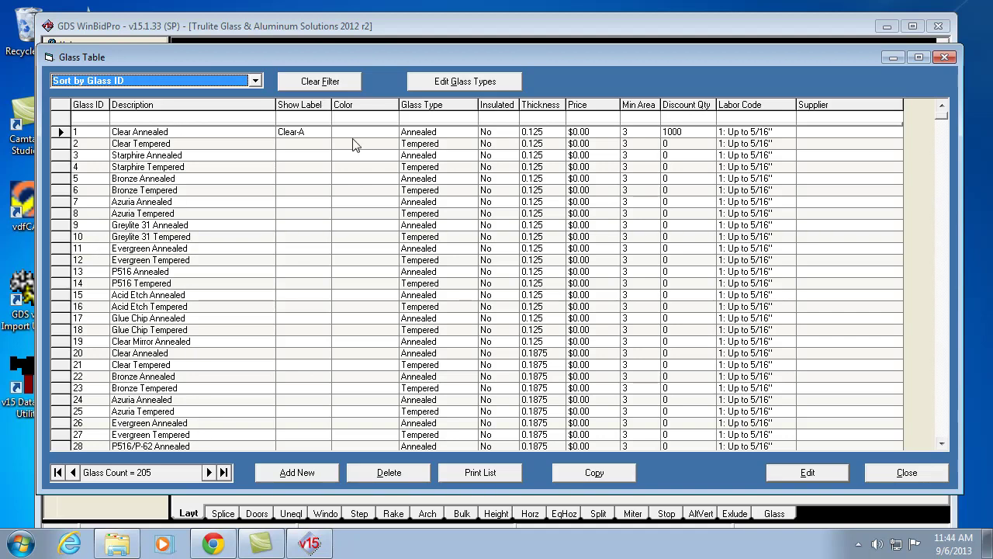
Step: Filter the glass descriptions by "31" and clear the filter again
click(146, 117)
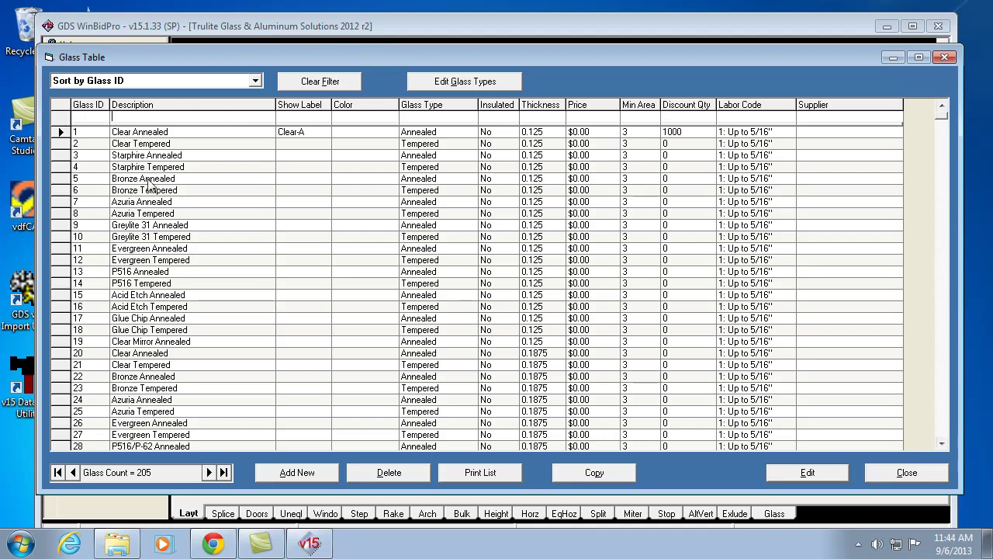
text(31)
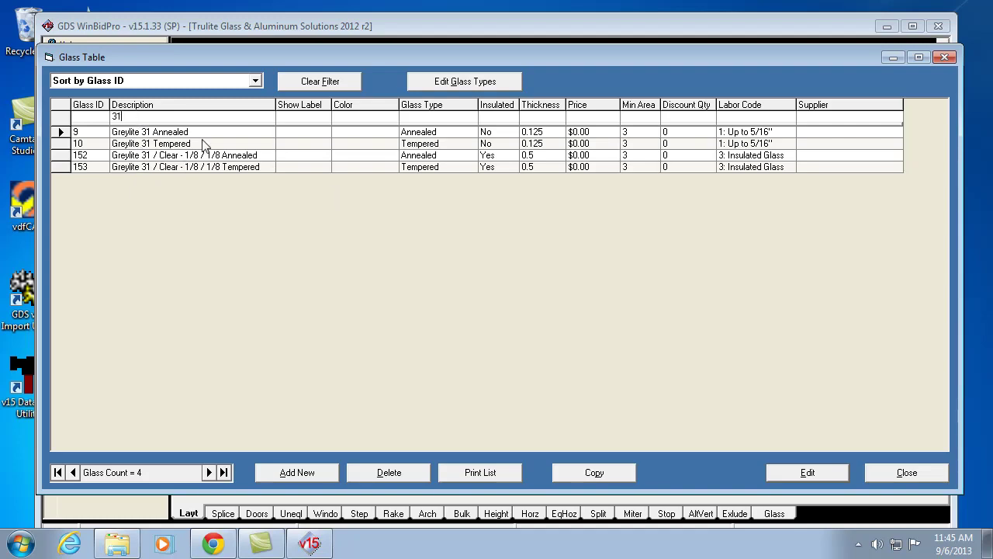
key(BackSpace)
key(BackSpace)
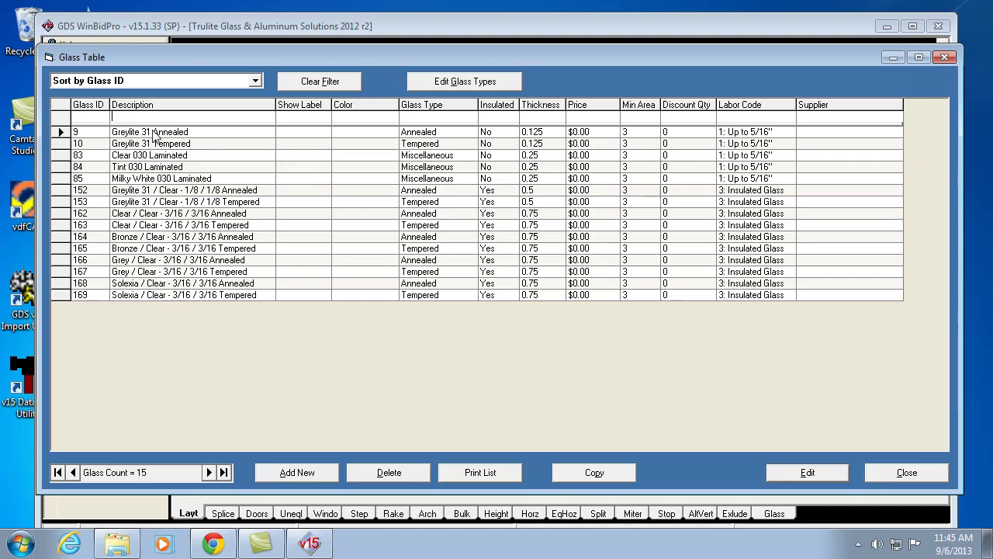
click(306, 81)
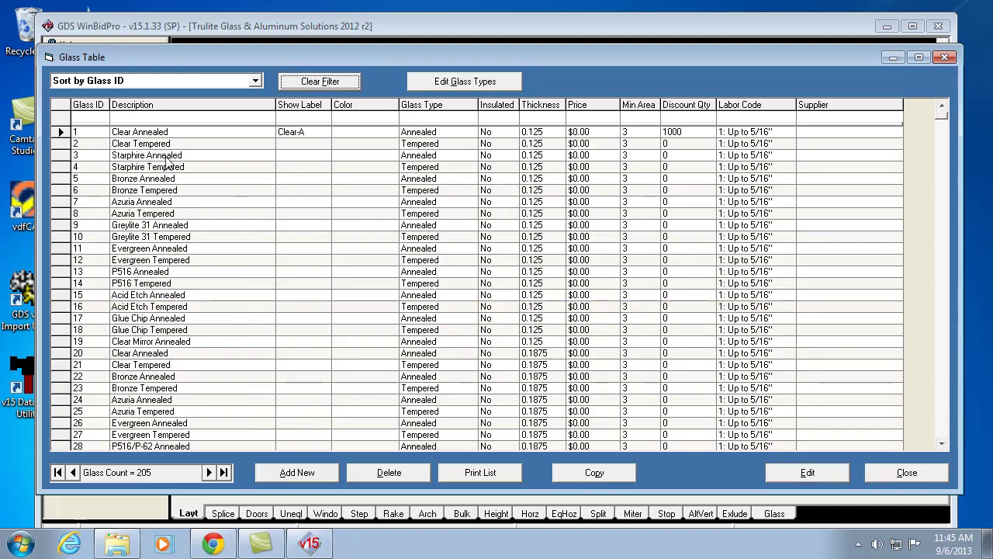
Step: Filter the glass list by description "blue", glass type "t" and thickness 1, and clear all filters again
click(141, 117)
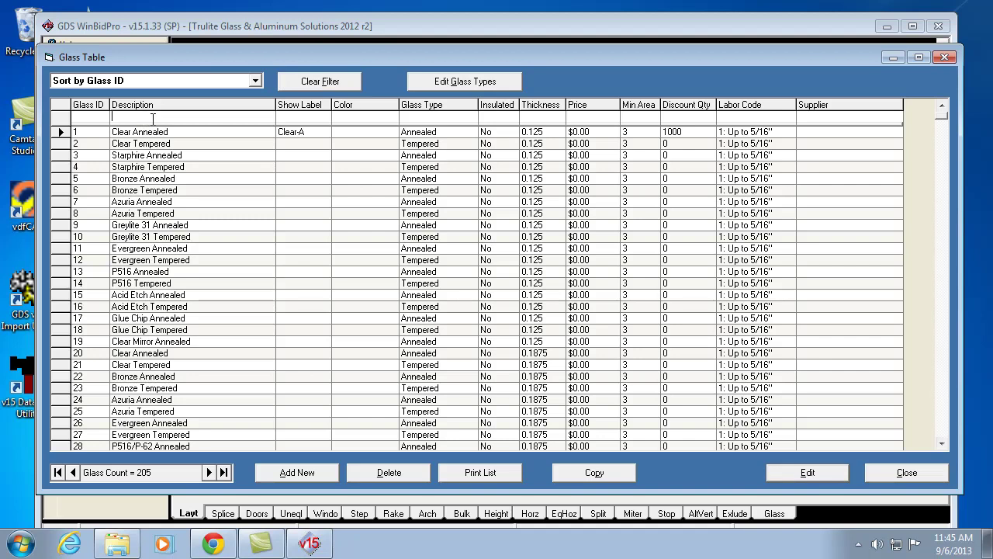
text(blue)
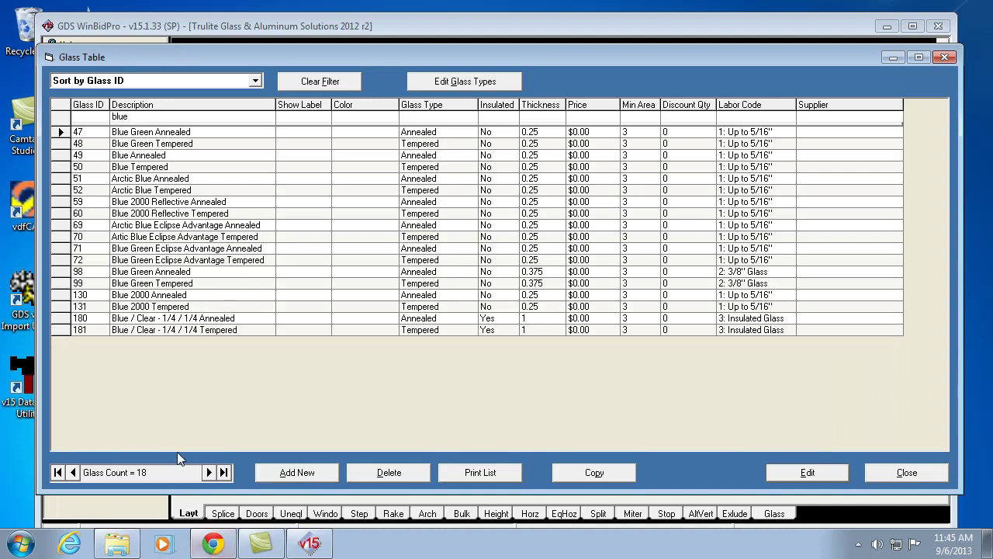
click(429, 117)
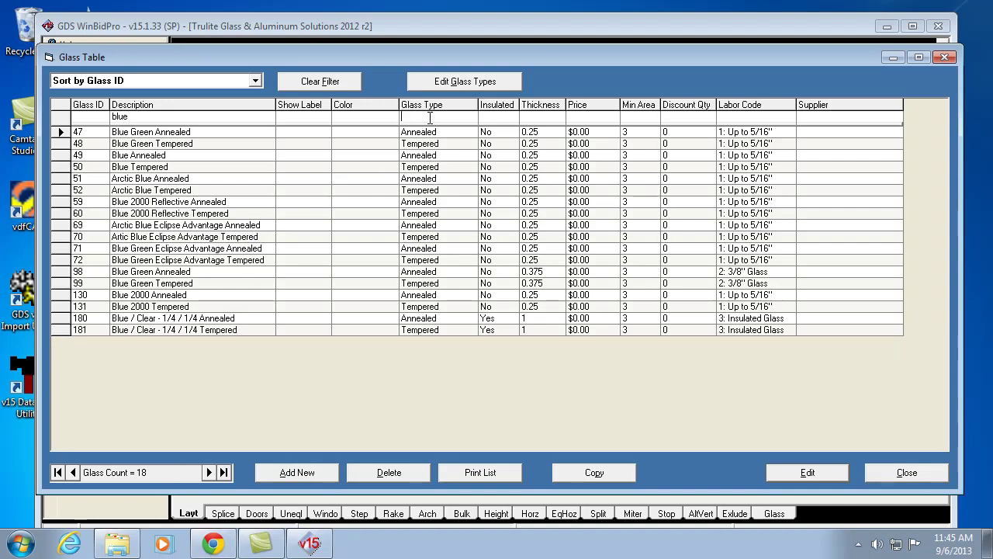
text(t)
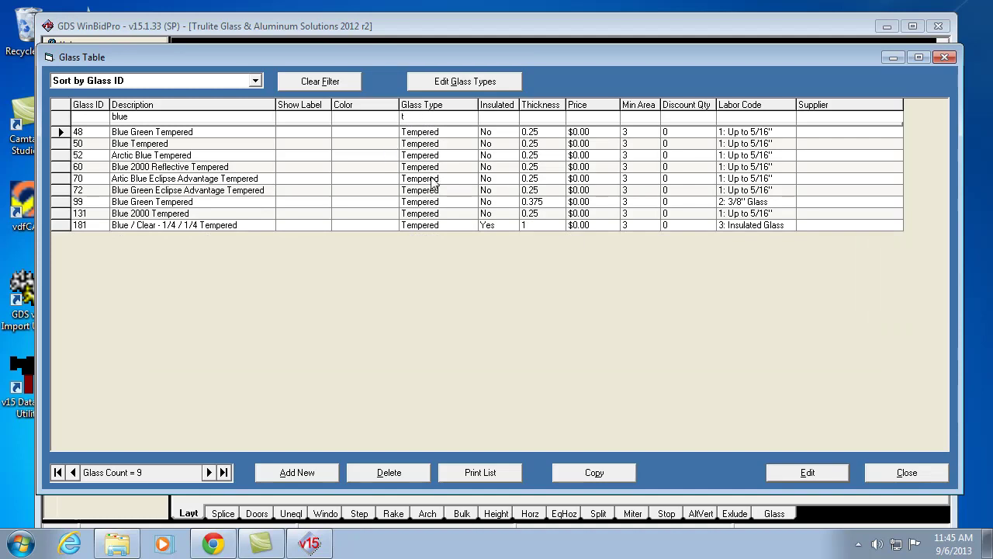
click(543, 118)
text(1)
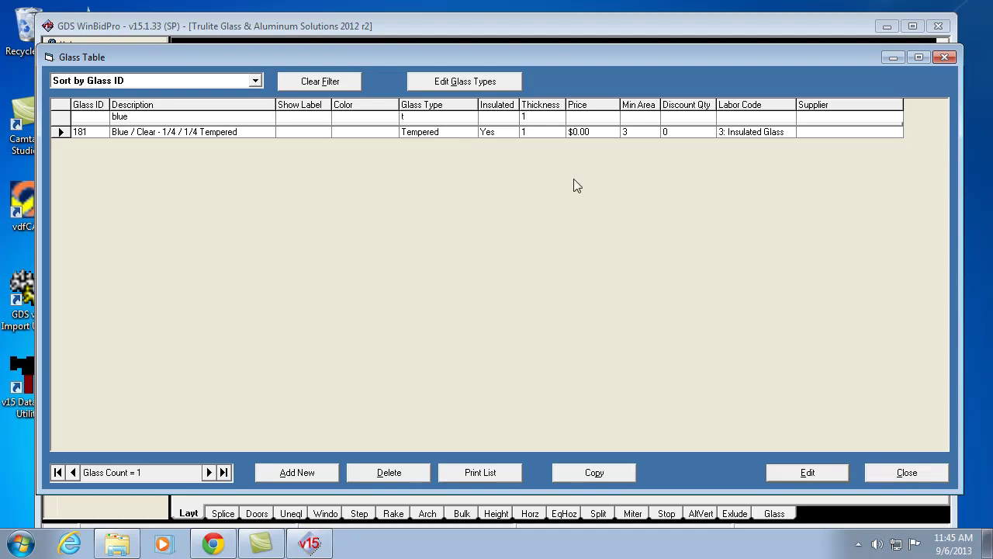
click(303, 80)
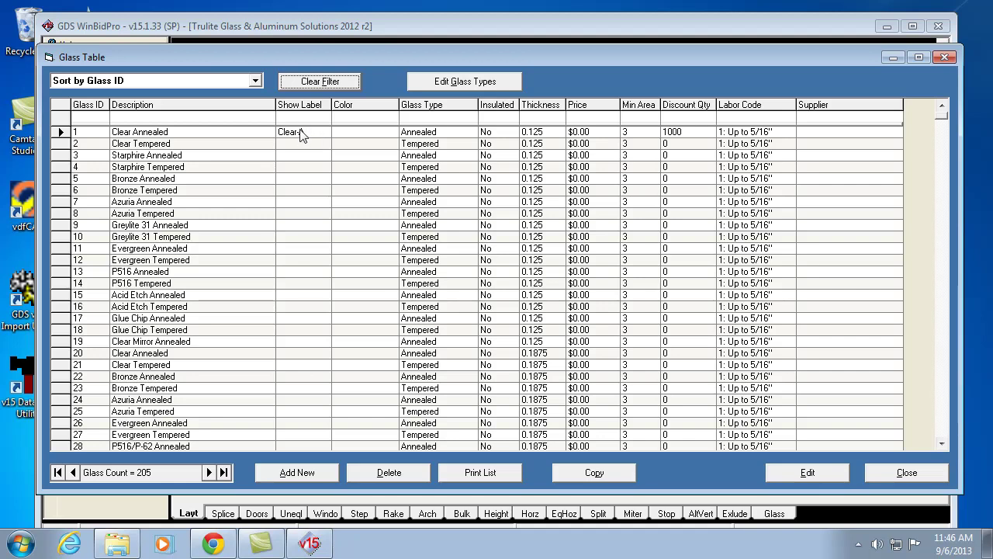
Step: Compare the glass labels on the elevation drawing with the Show Label field and glass type choices of the Azuria Annealed entry
mouse_move(640, 52)
mouse_down()
mouse_move(648, 256)
mouse_move(663, 304)
mouse_move(718, 306)
mouse_up()
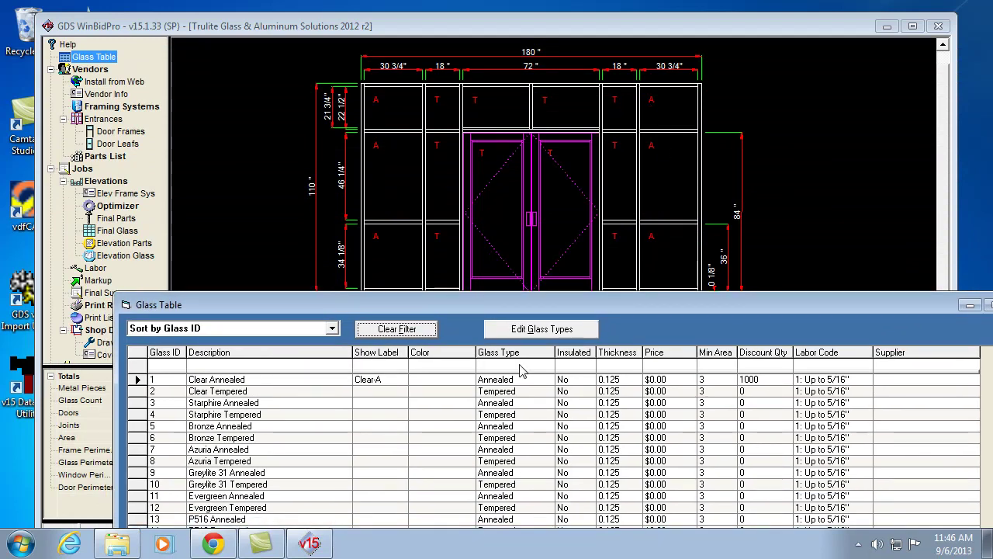
mouse_move(478, 304)
mouse_down()
mouse_move(451, 52)
mouse_move(410, 57)
mouse_up()
click(301, 202)
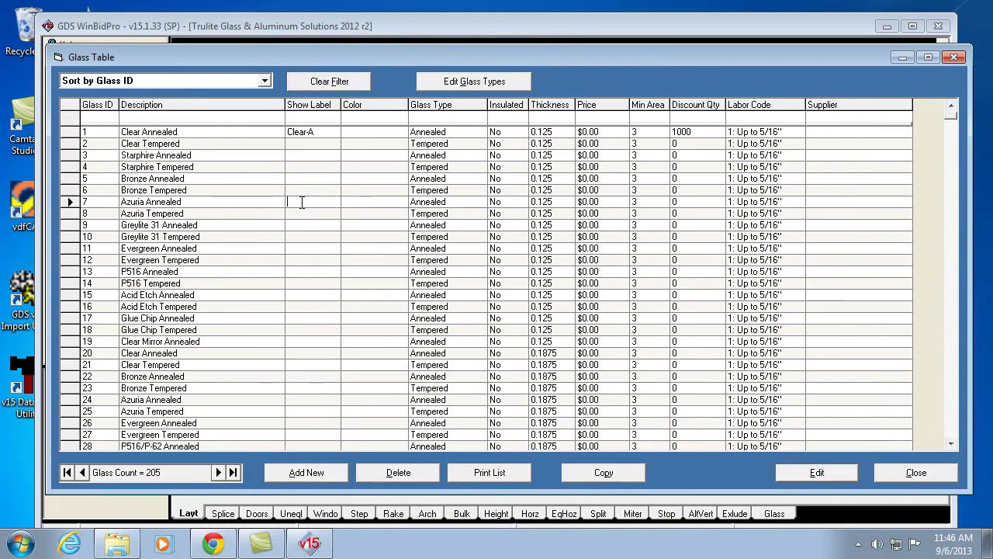
click(480, 203)
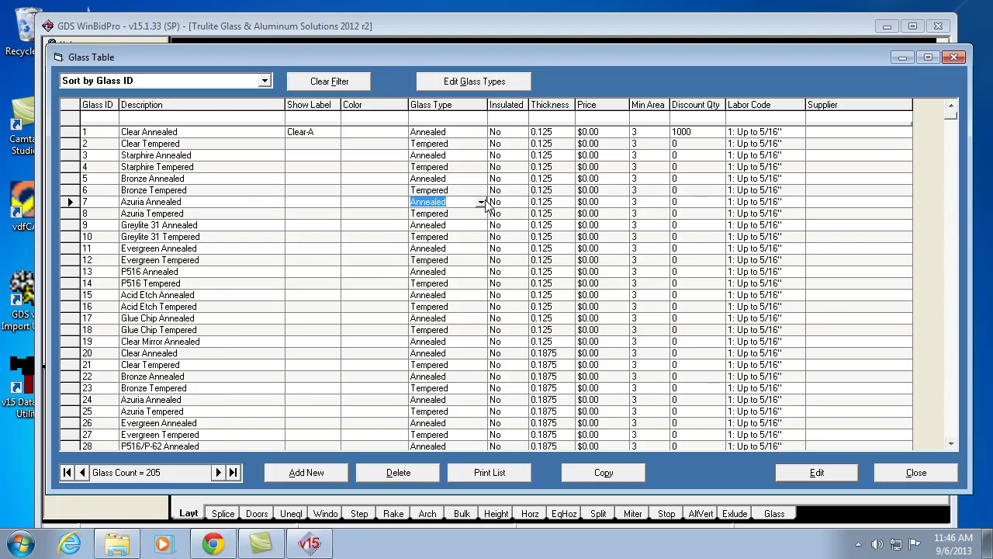
click(483, 202)
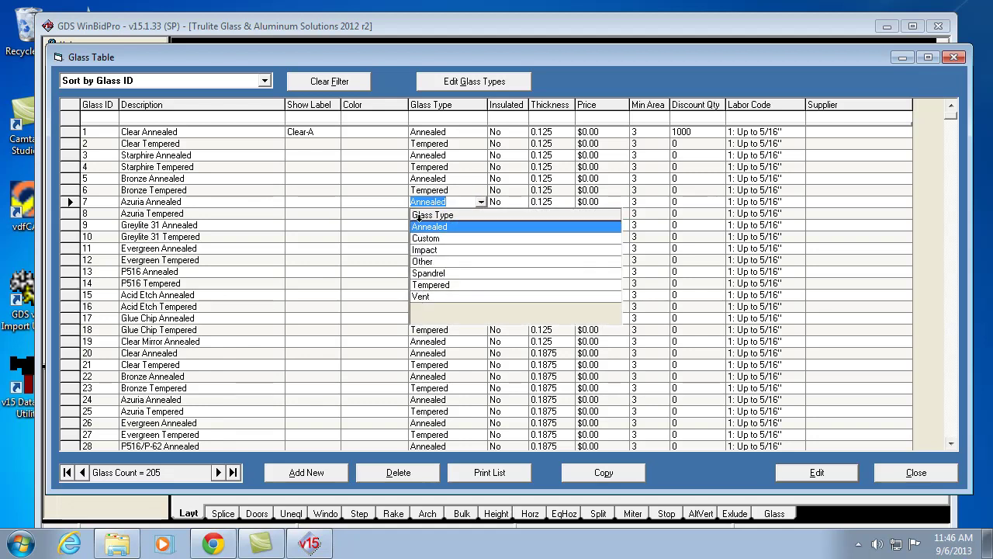
click(363, 262)
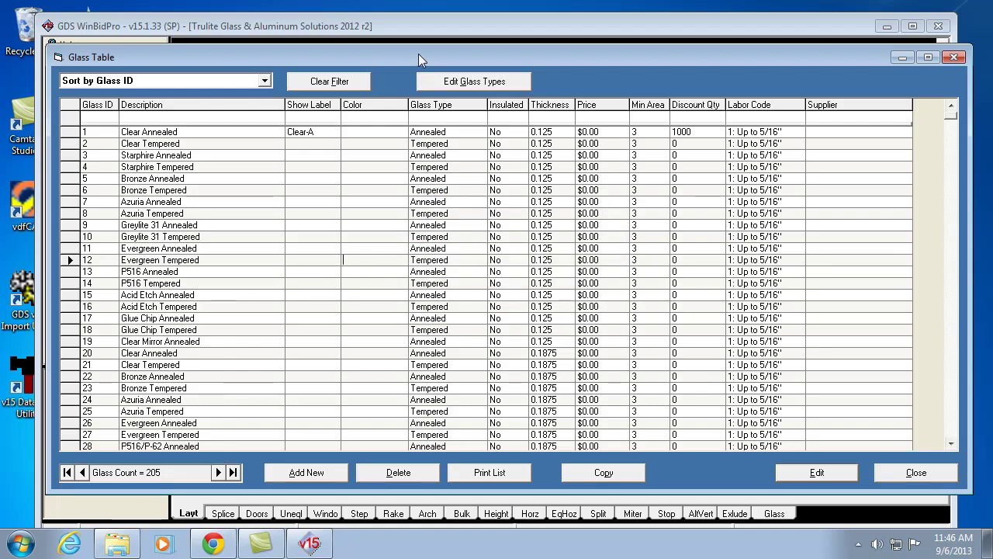
drag(418, 53, 406, 289)
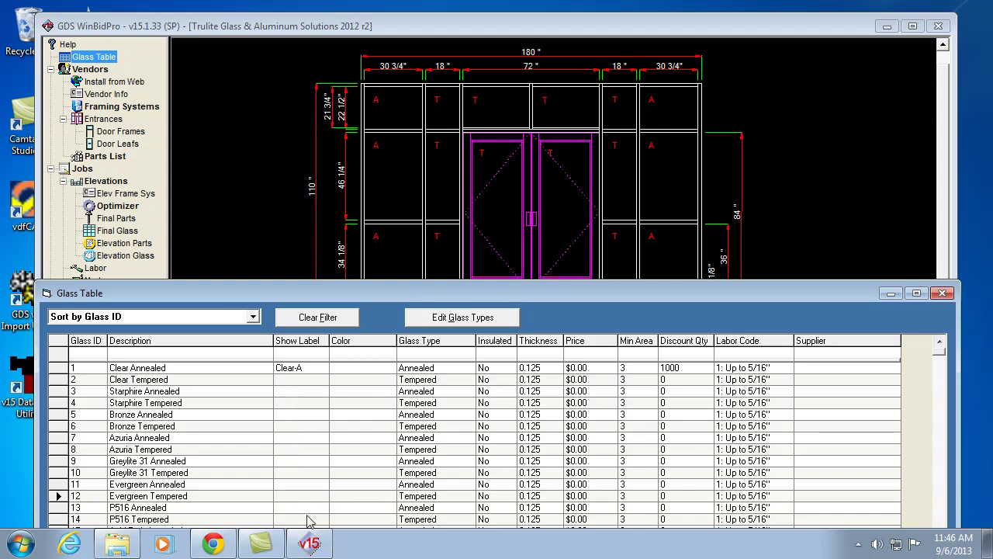
drag(430, 284, 431, 29)
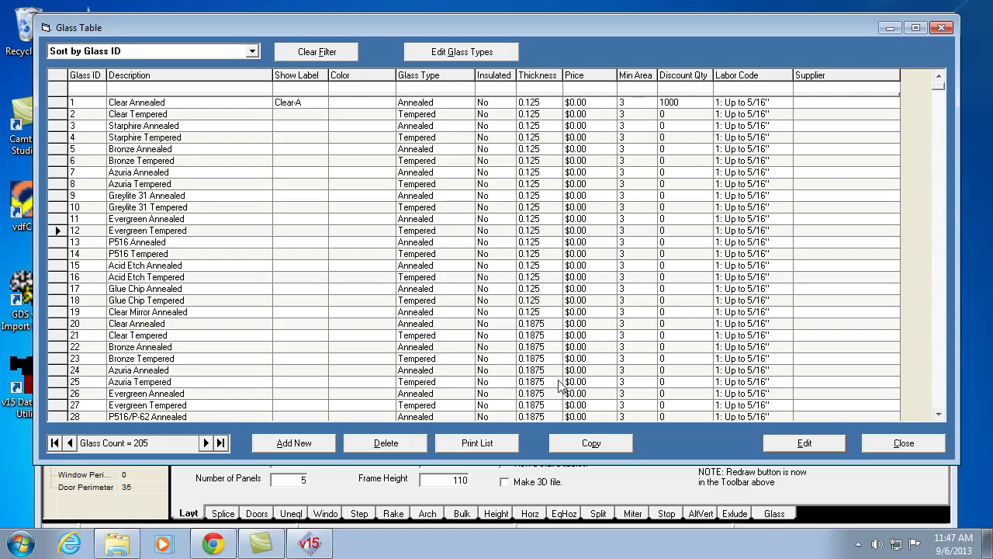
Step: Review the full record of the 0.125 Evergreen Tempered glass without changing it, and close the Glass Table
click(785, 446)
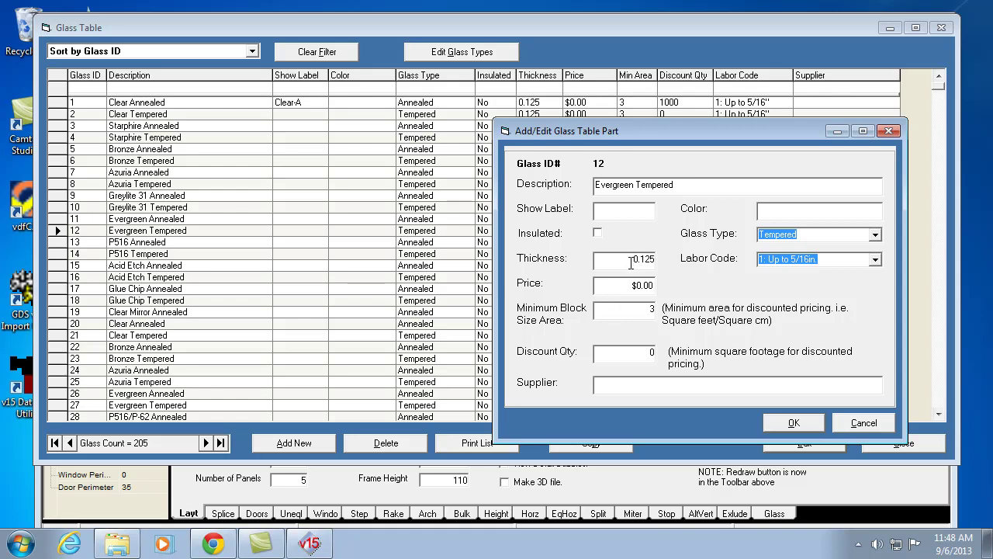
mouse_move(624, 266)
click(859, 427)
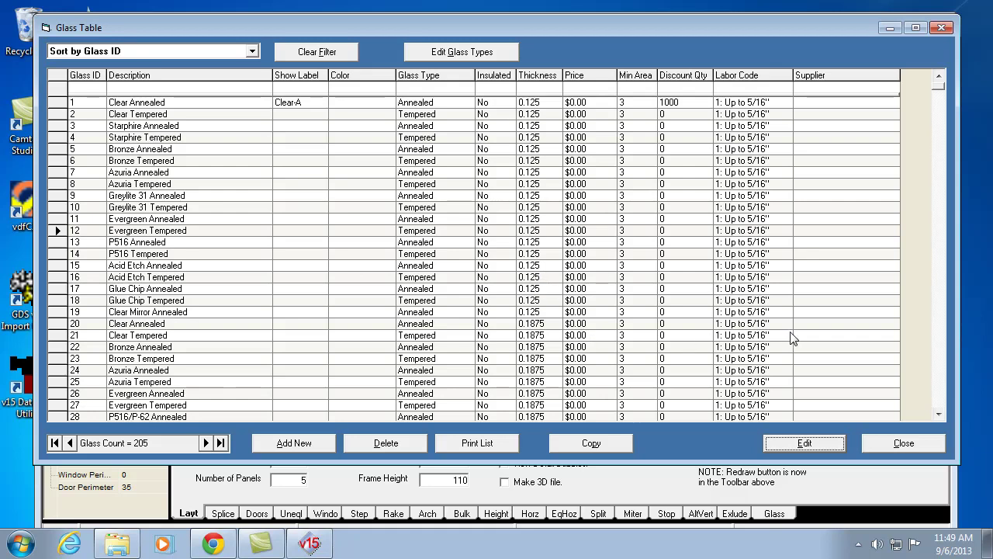
click(900, 443)
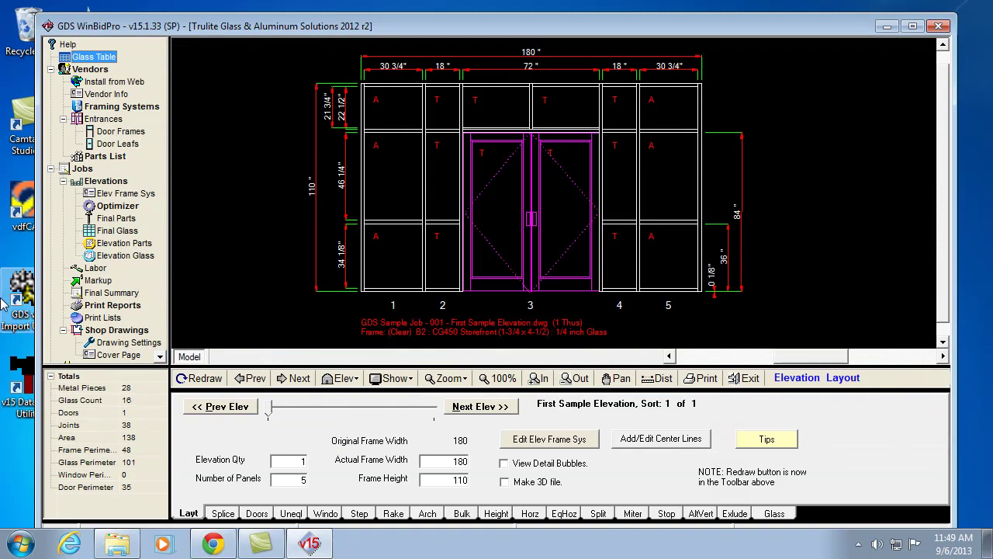
Step: View the job glass info of the GDS Sample Job from the job list, and return to the elevation layout
click(81, 169)
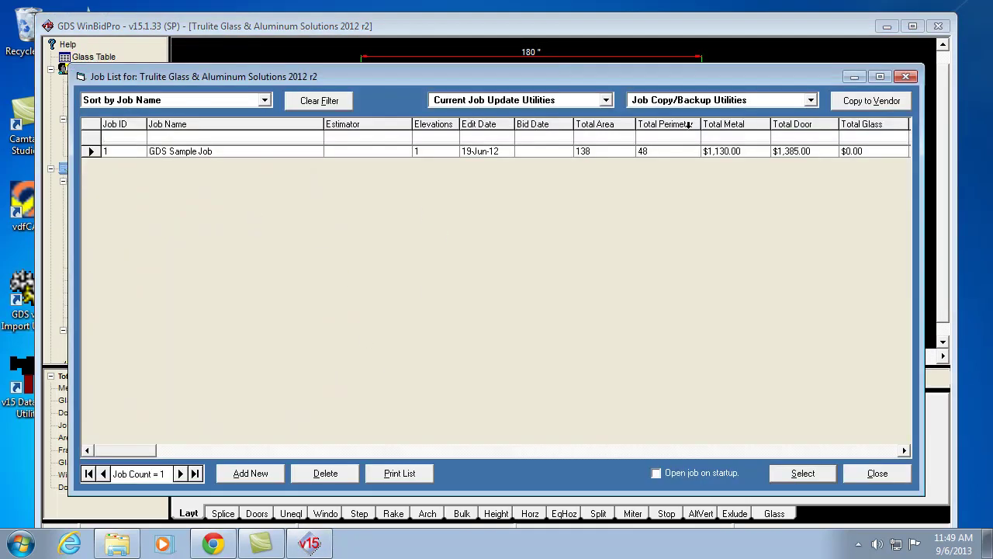
click(606, 100)
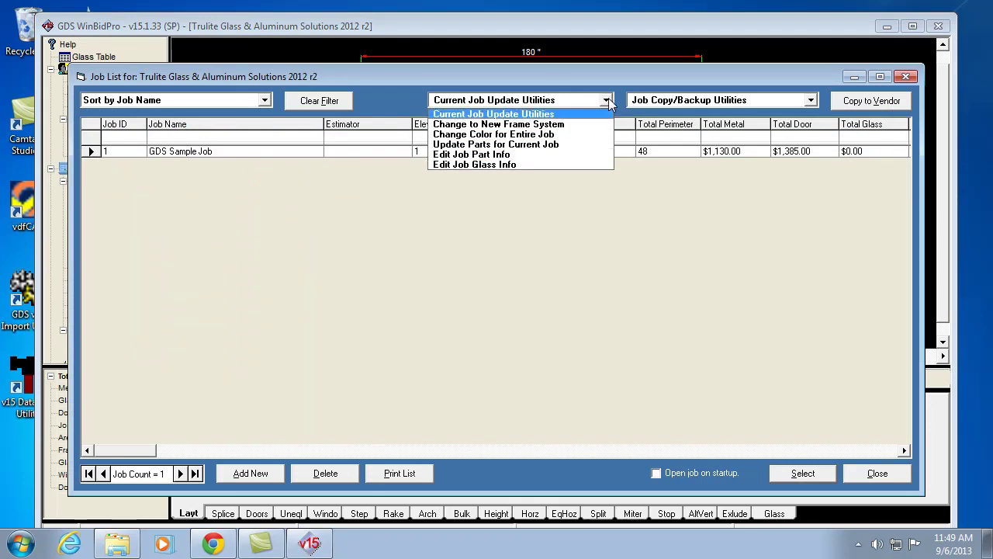
click(453, 164)
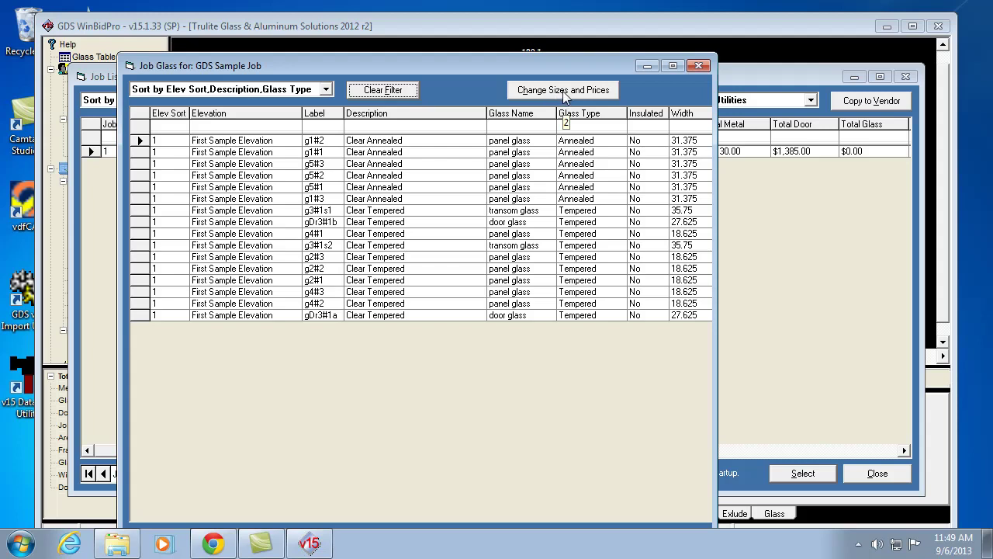
click(699, 67)
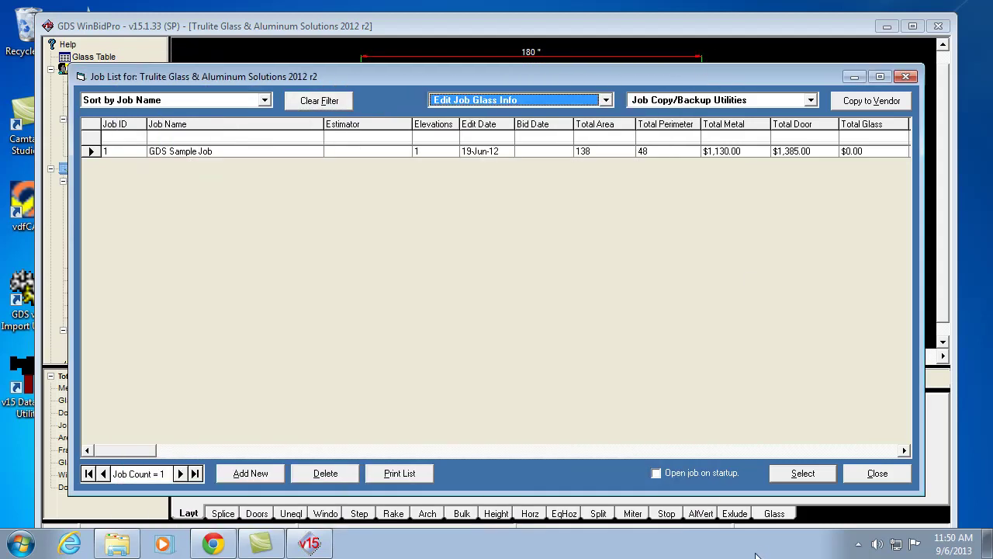
click(859, 478)
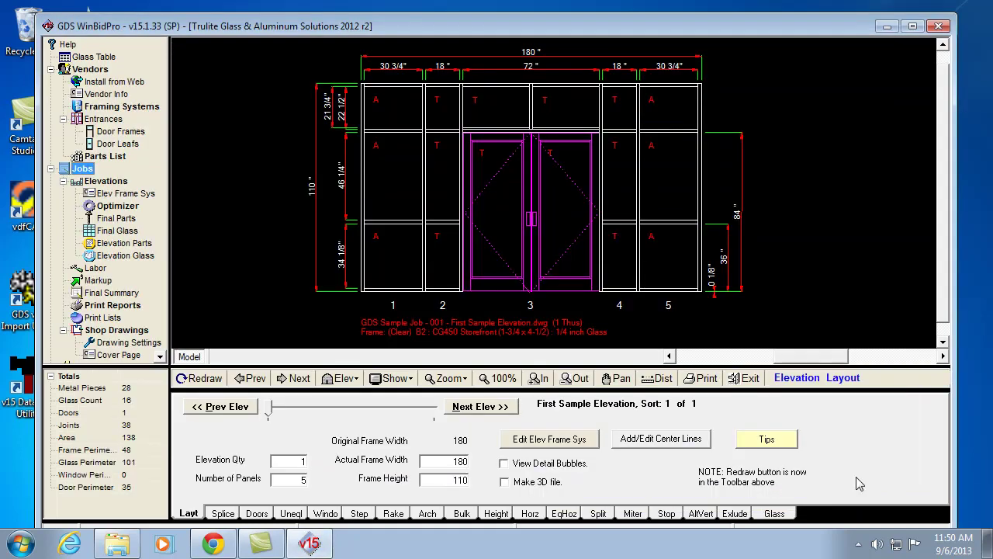